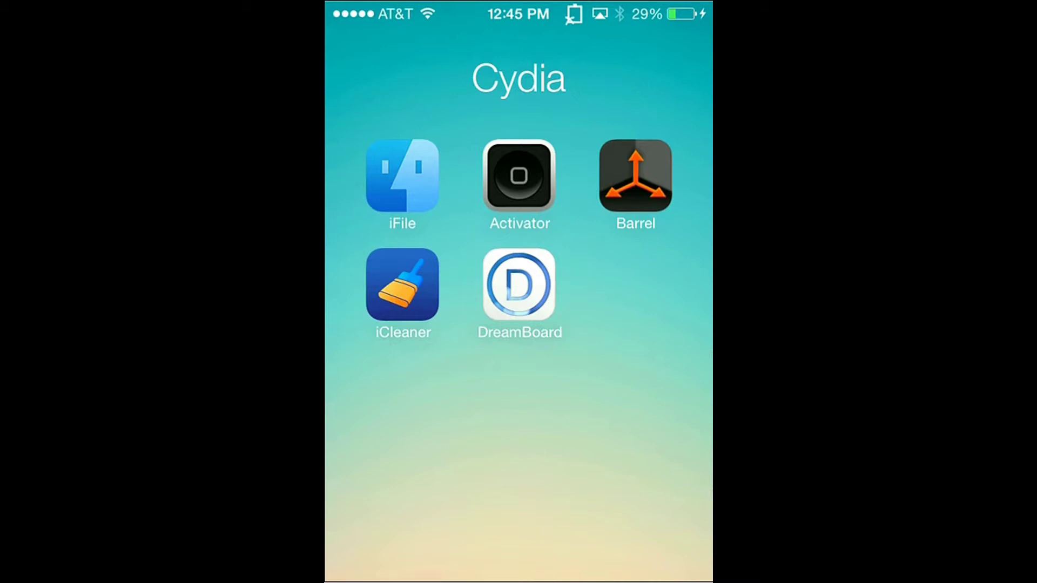
# Leave the folder, go to Cydia's Sources list and open the Wynd repo's packages.
pyautogui.click(519, 445)
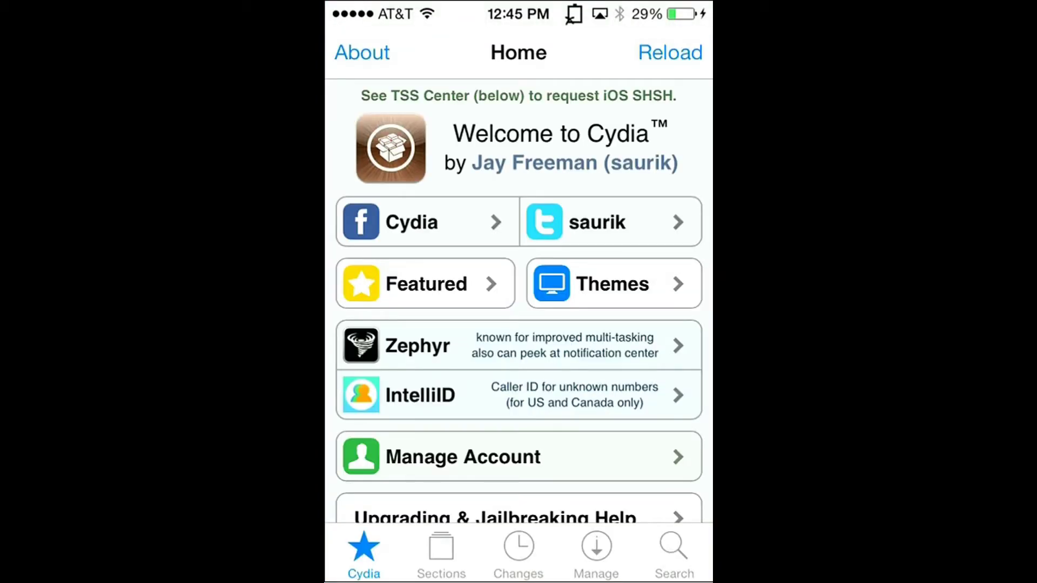
pyautogui.click(597, 556)
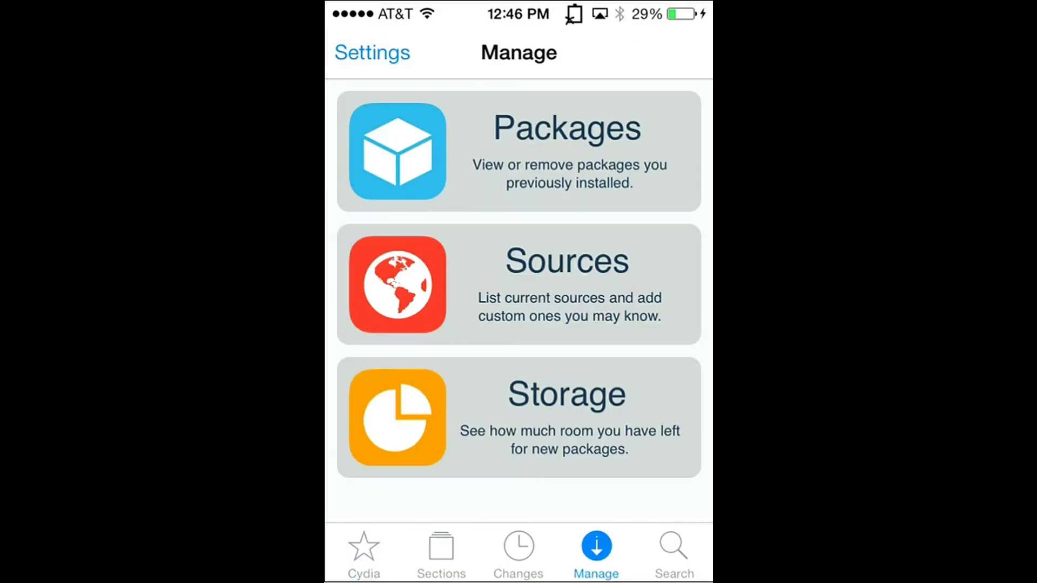
pyautogui.click(518, 280)
pyautogui.click(685, 51)
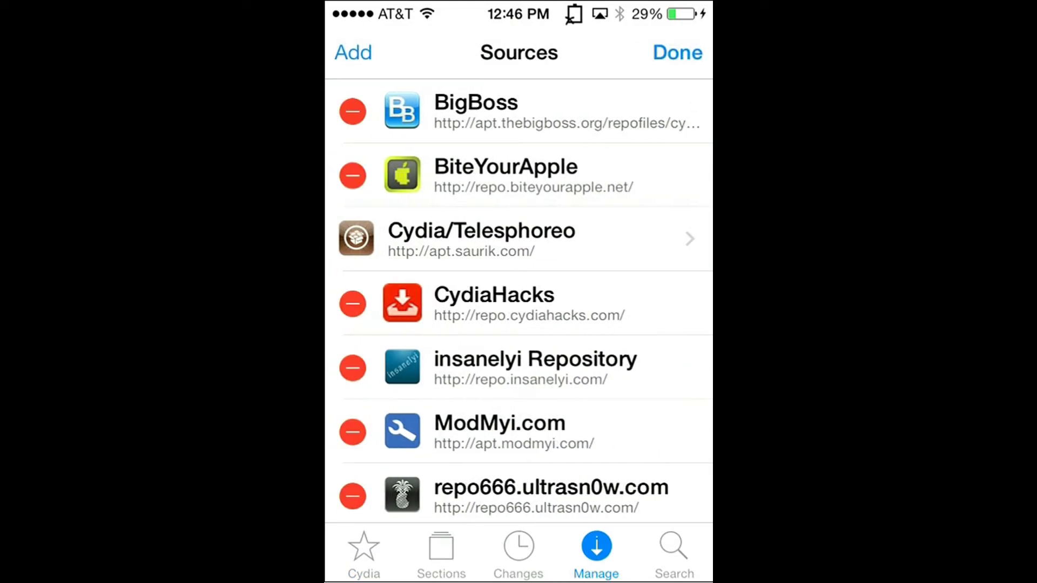
pyautogui.scroll(-2, 519, 308)
pyautogui.click(678, 52)
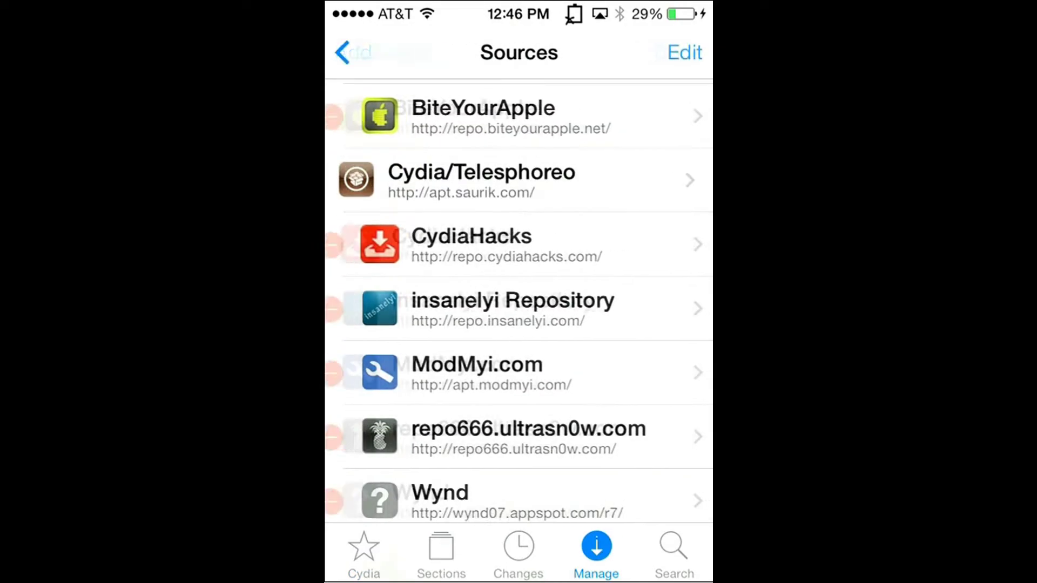
pyautogui.scroll(-2, 519, 308)
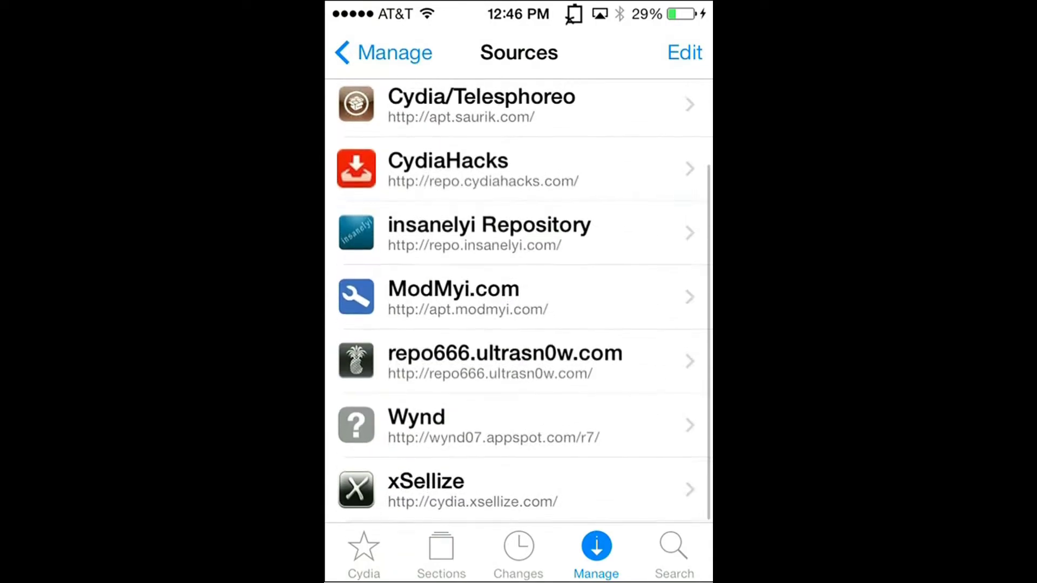
pyautogui.click(518, 426)
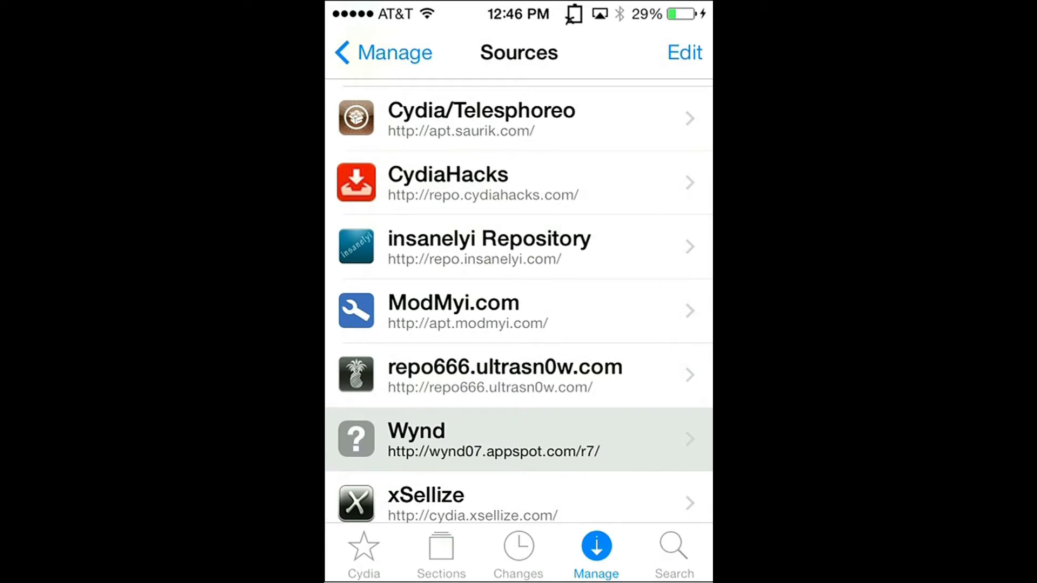
pyautogui.scroll(-1, 519, 325)
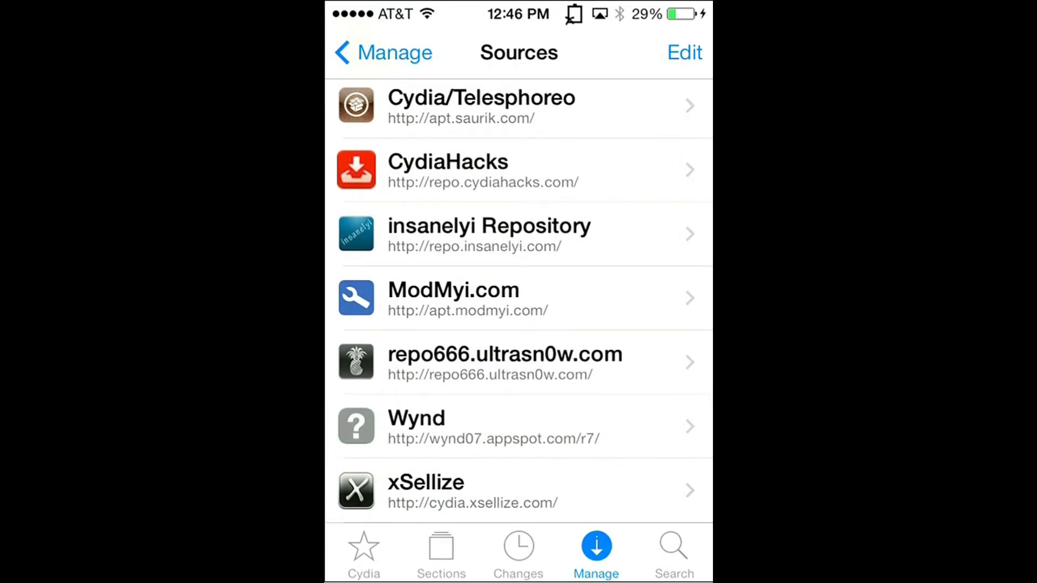
pyautogui.click(519, 427)
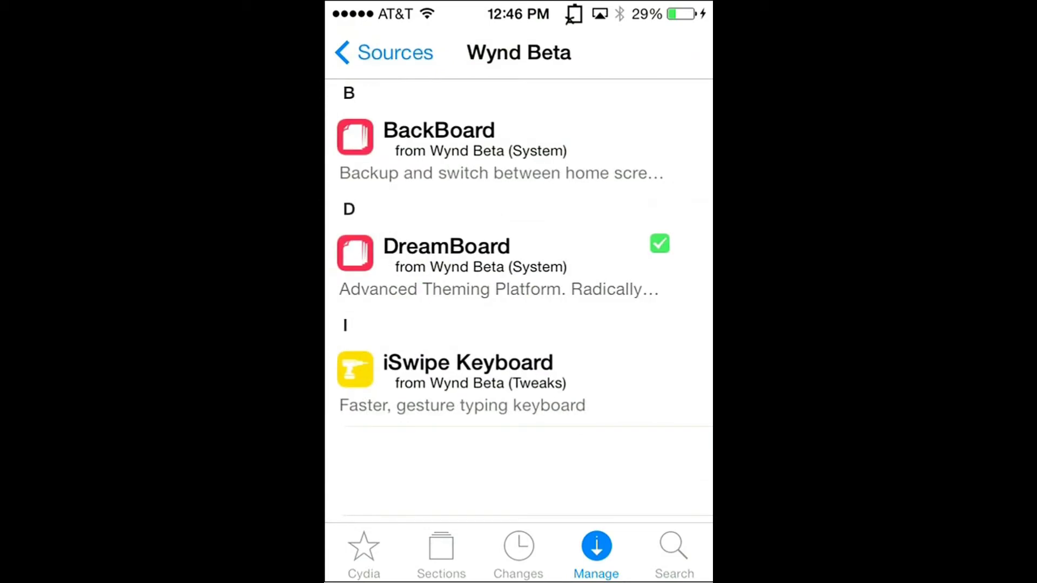
# View DreamBoard's details, dismiss its Modify options unchanged, and exit to the home screen.
pyautogui.click(519, 267)
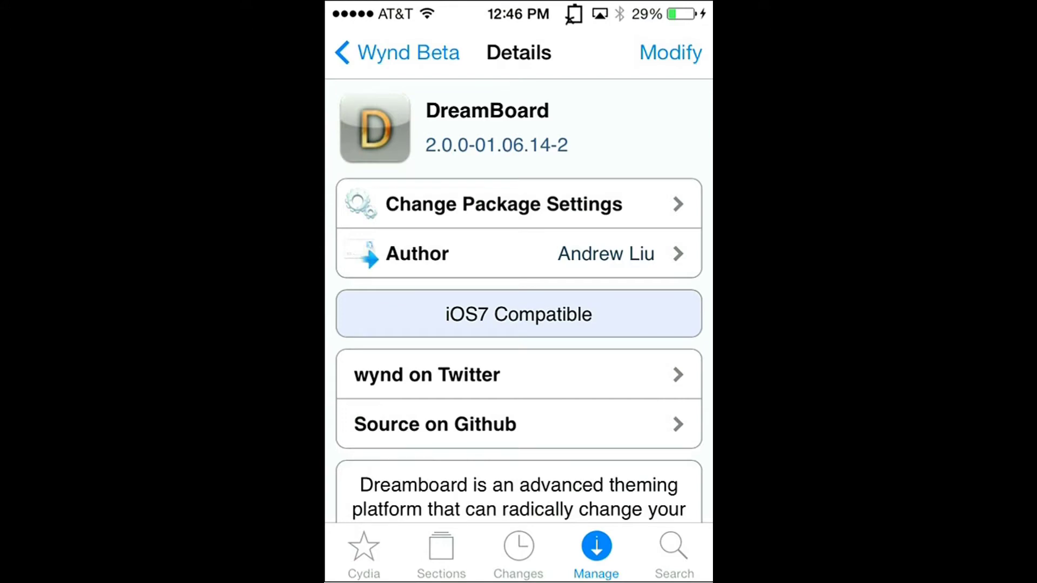
pyautogui.click(671, 52)
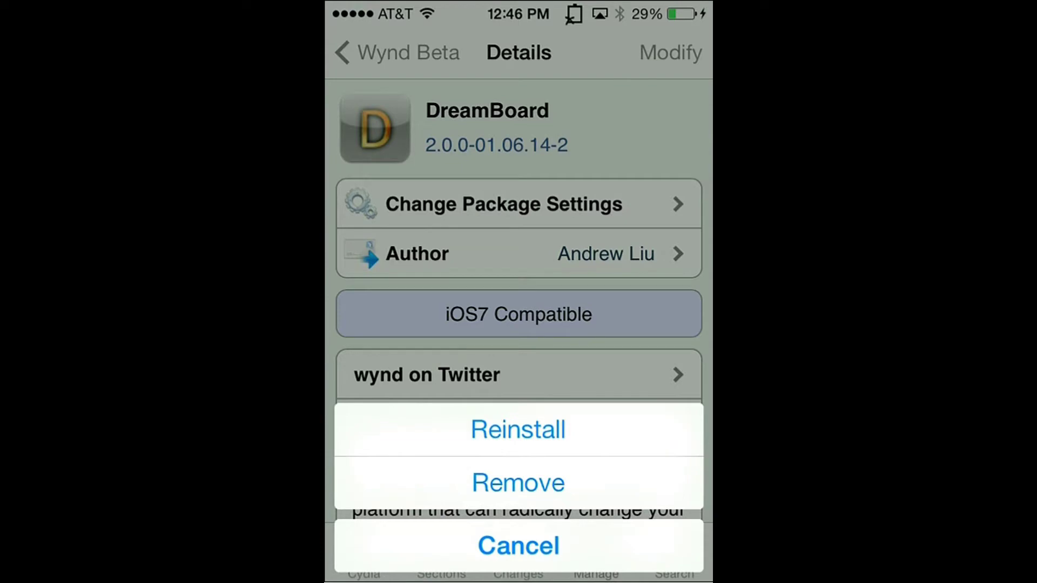
pyautogui.click(518, 545)
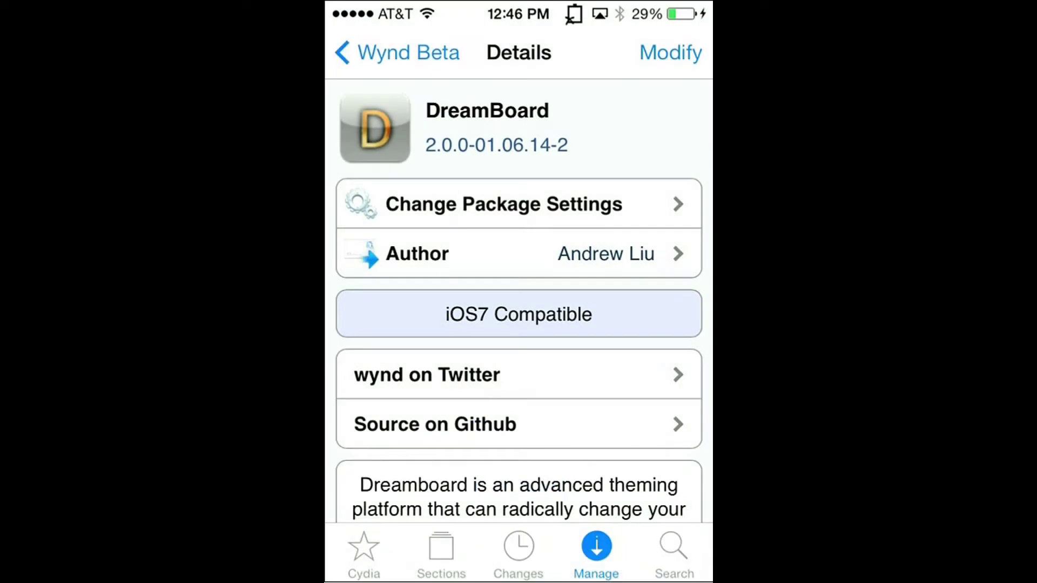
pyautogui.click(398, 53)
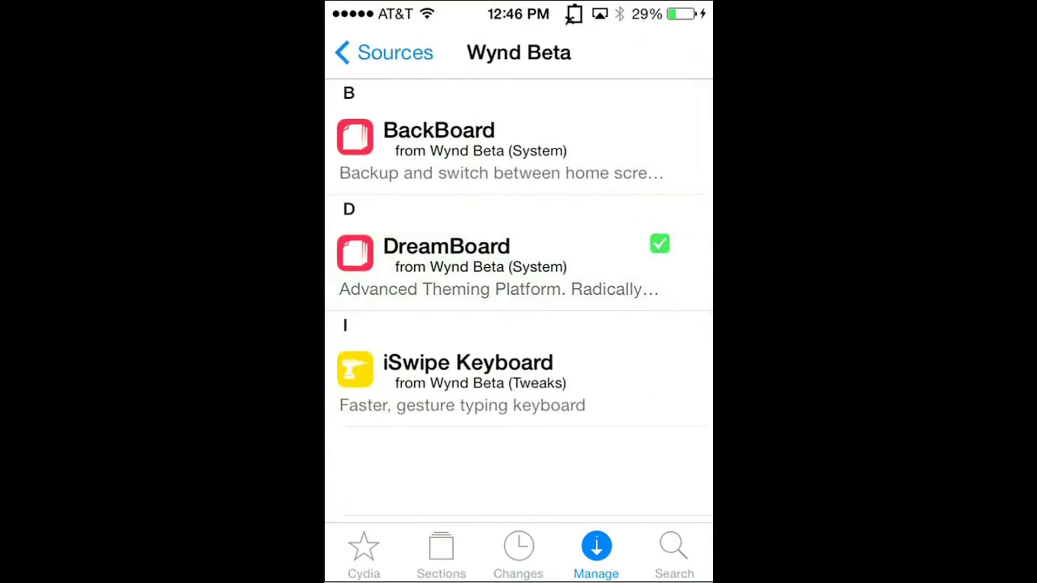
pyautogui.press('super')
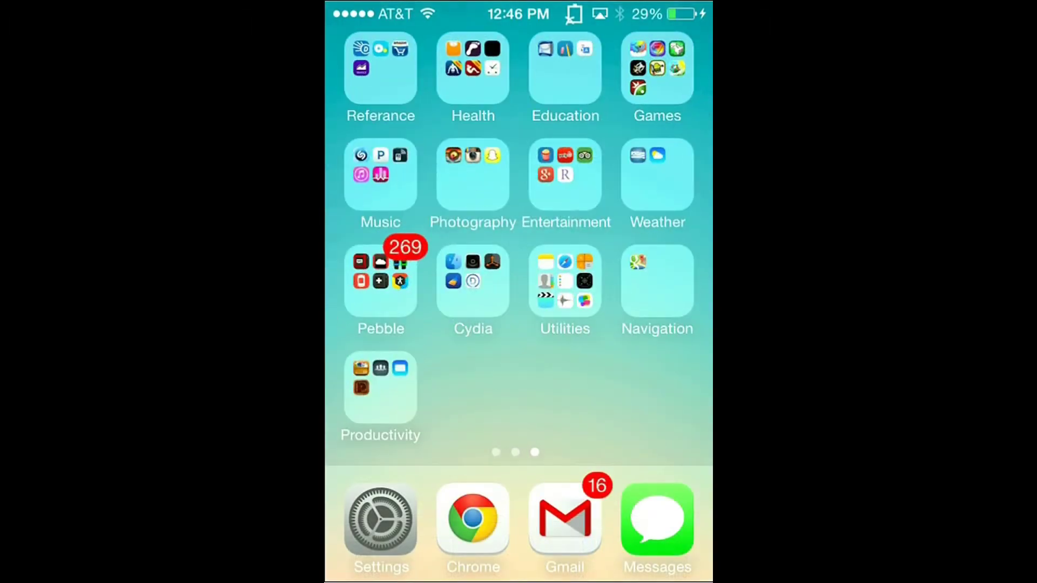
# Launch DreamBoard from the Cydia folder and apply its Endroid theme.
pyautogui.click(474, 281)
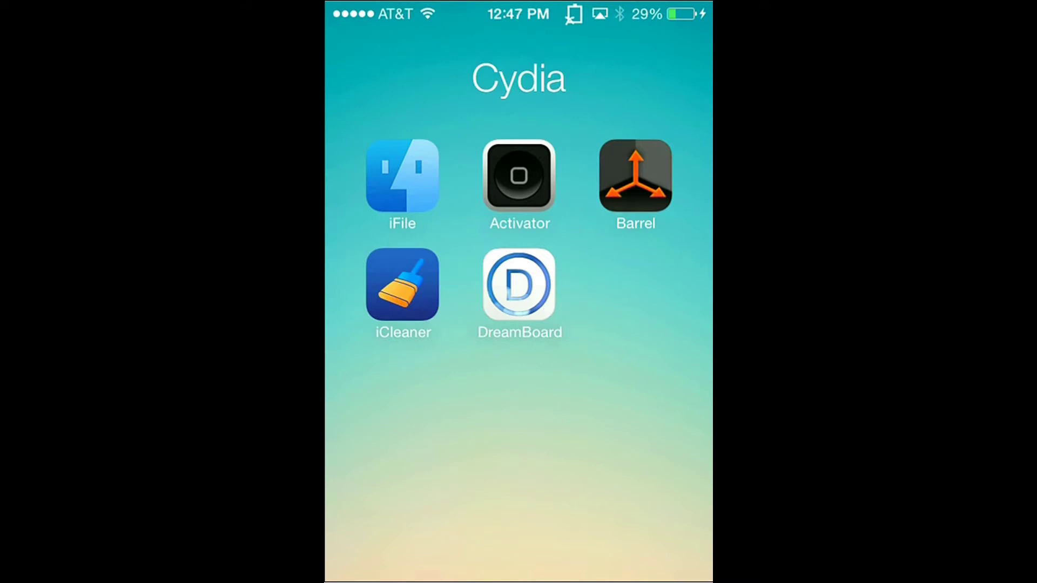
pyautogui.click(519, 284)
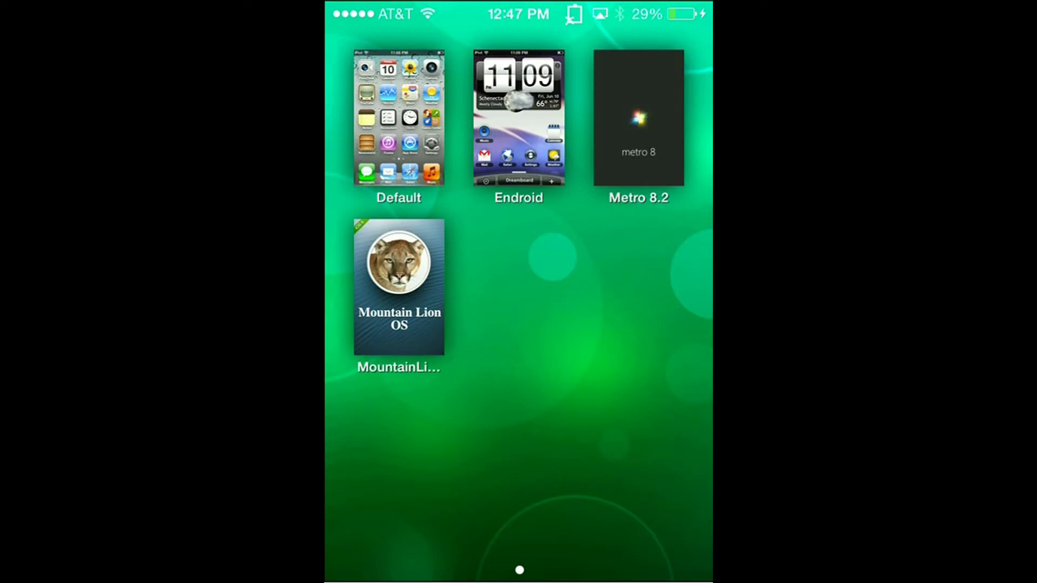
pyautogui.click(518, 118)
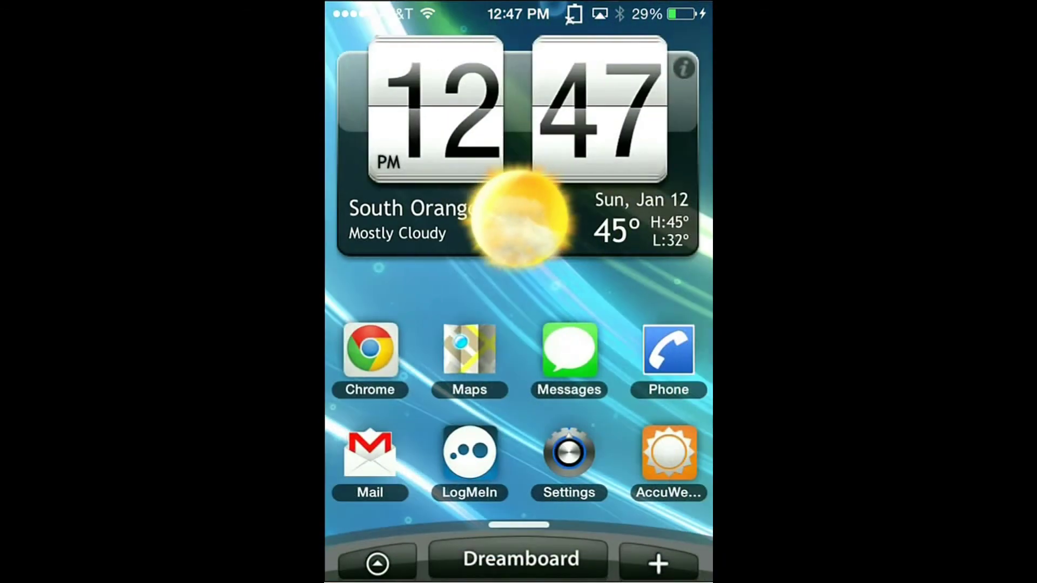
pyautogui.hscroll(1, 519, 405)
pyautogui.hscroll(-1, 518, 405)
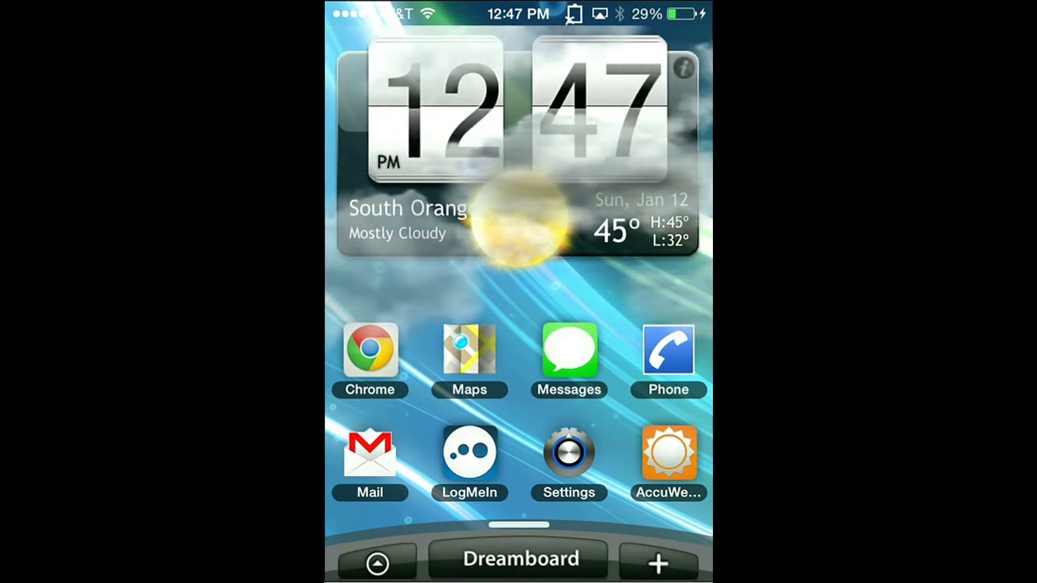
# Reopen DreamBoard's theme switcher and apply the Metro 8.2 theme.
pyautogui.click(521, 559)
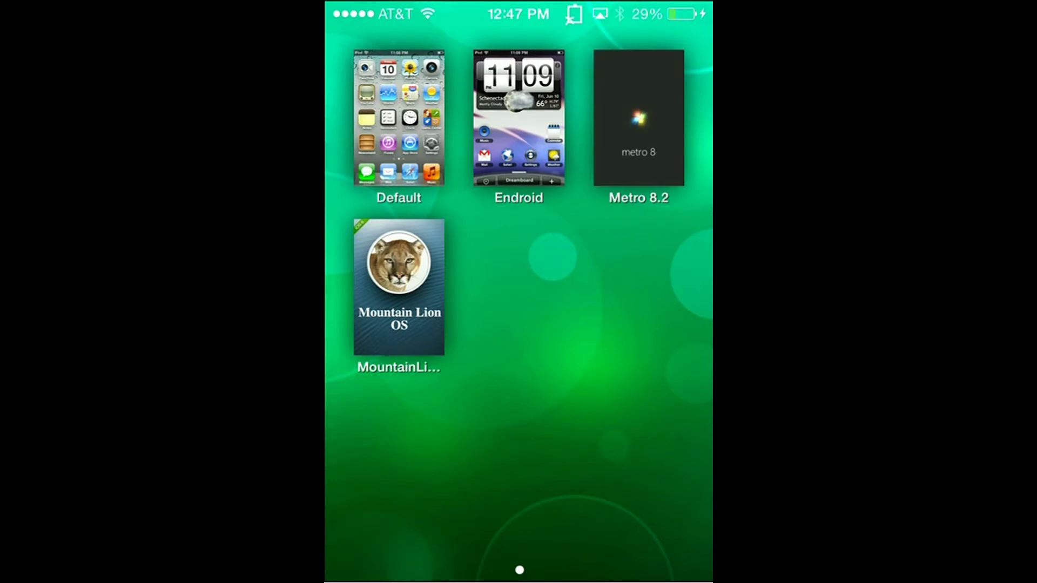
pyautogui.click(639, 118)
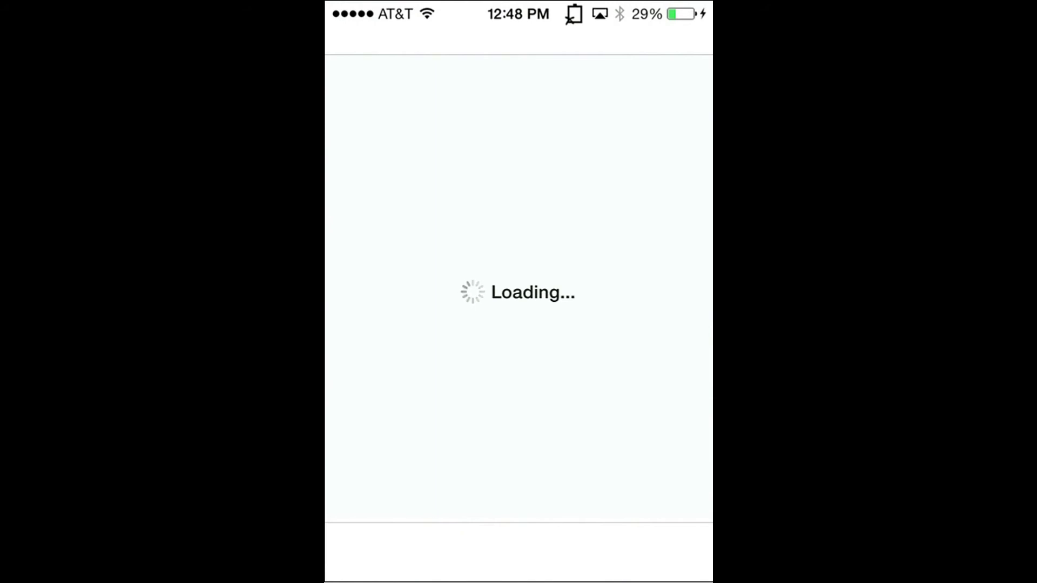
pyautogui.scroll(5, 519, 300)
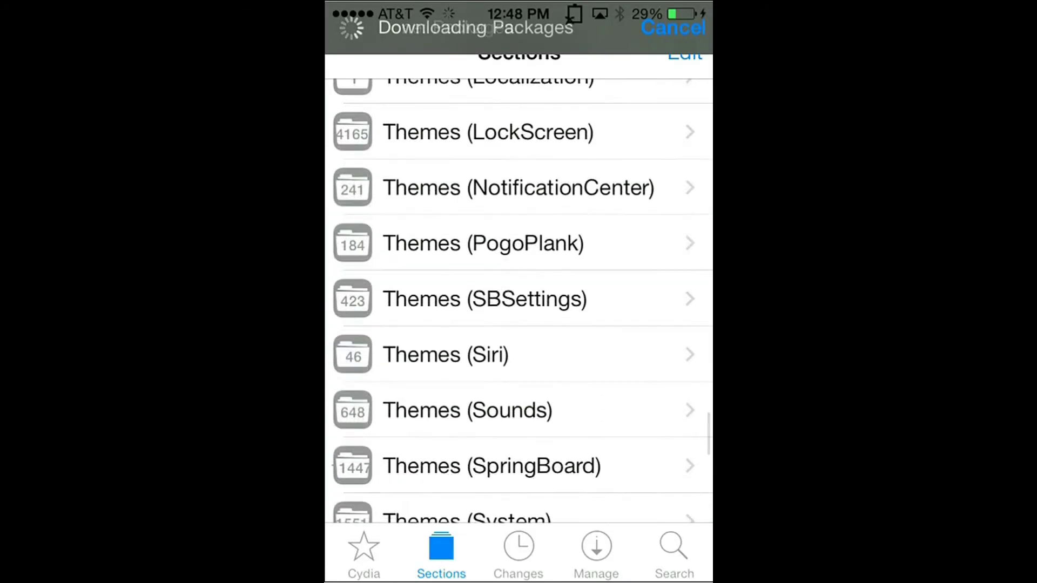
pyautogui.scroll(2, 518, 300)
# Browse the Themes (DreamBoard) section's packages, then move to the Search page.
pyautogui.click(491, 120)
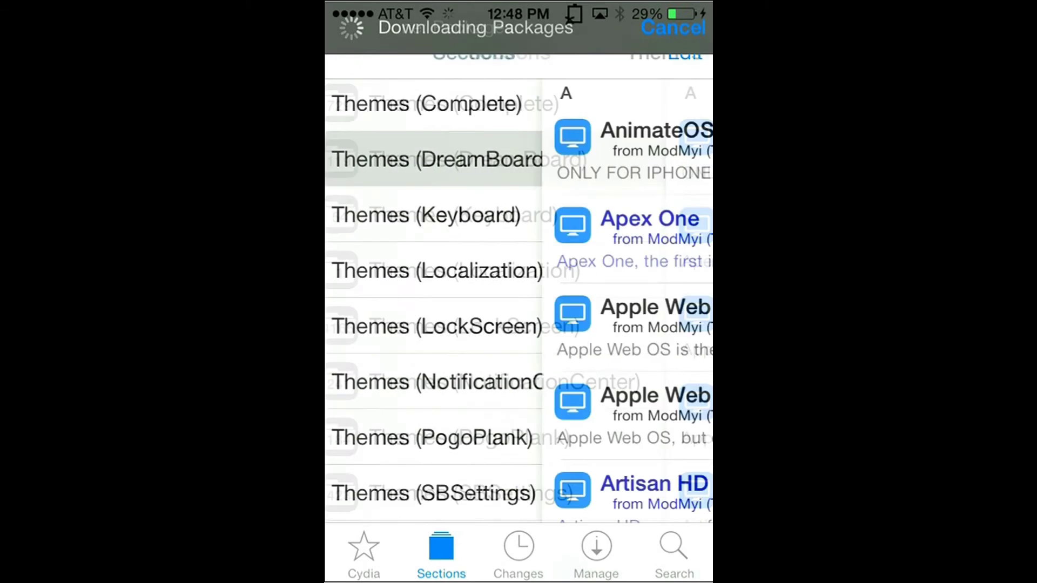
pyautogui.scroll(-15, 519, 300)
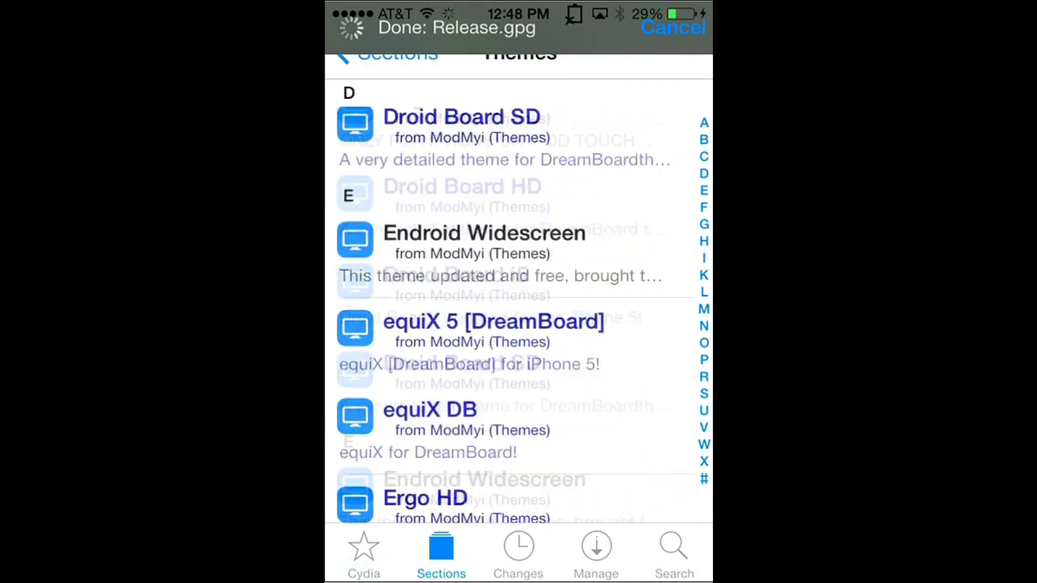
pyautogui.scroll(-10, 519, 299)
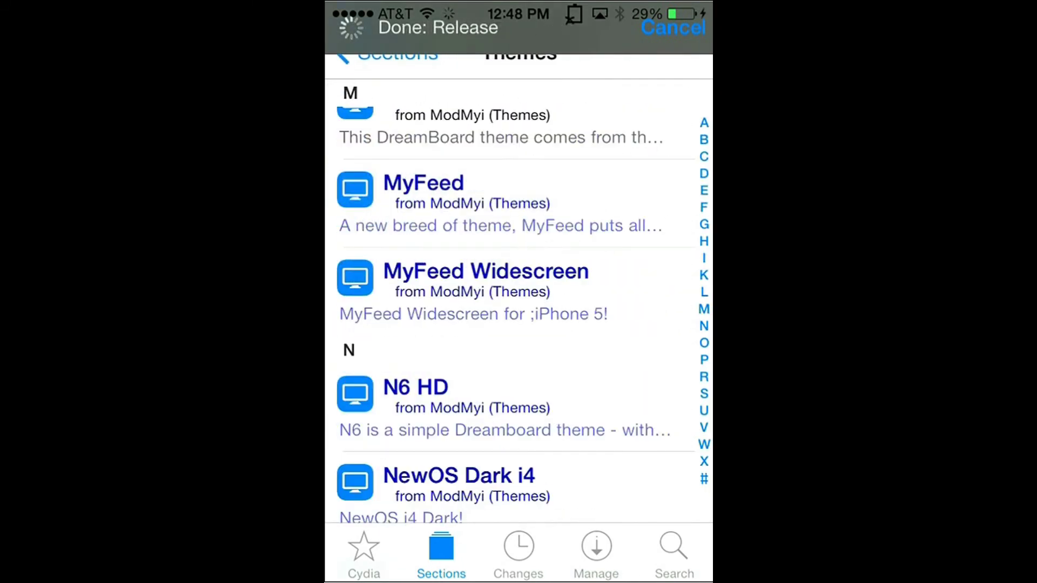
pyautogui.scroll(2, 518, 300)
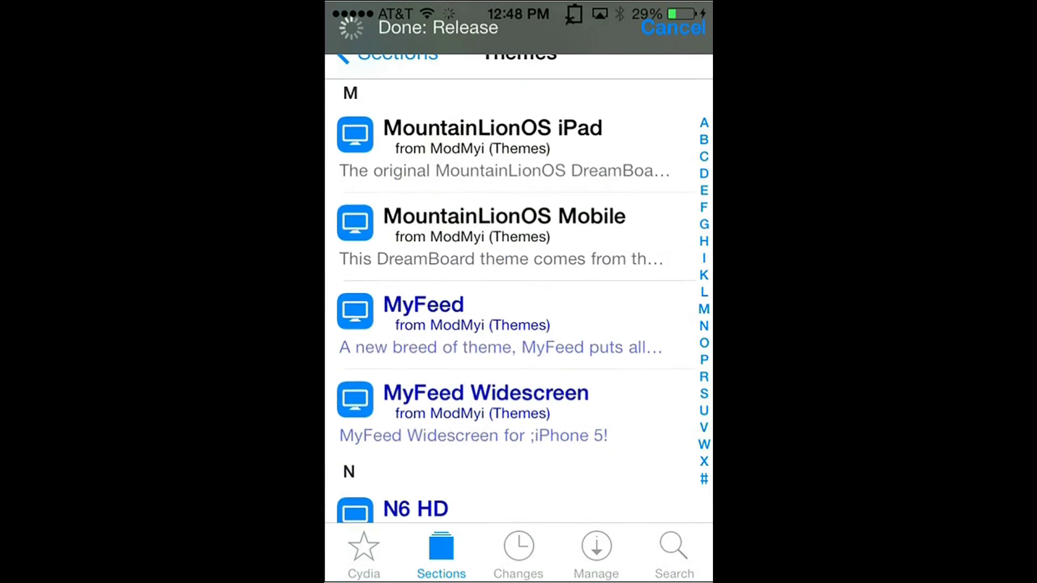
pyautogui.click(674, 555)
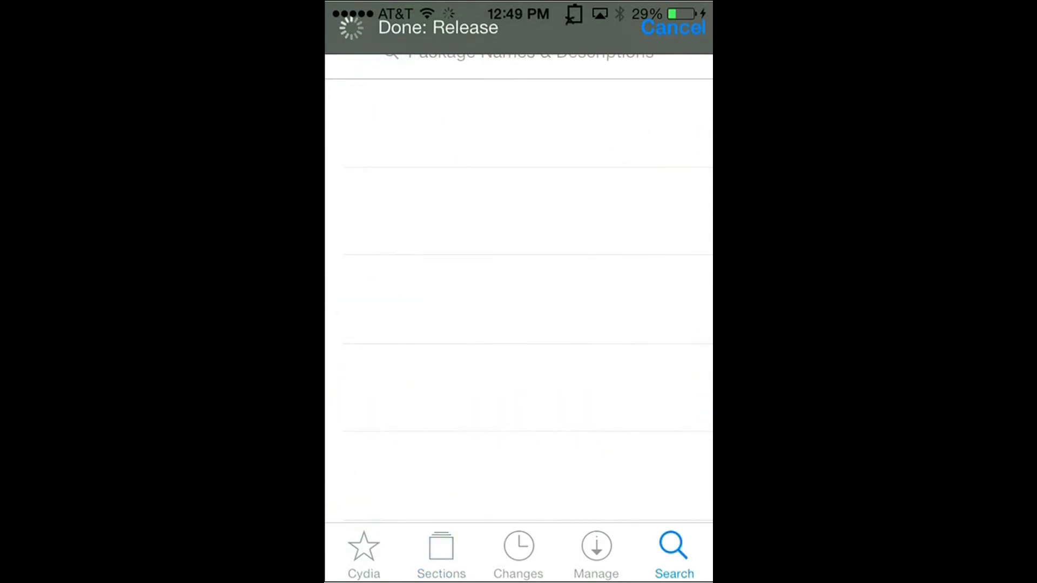